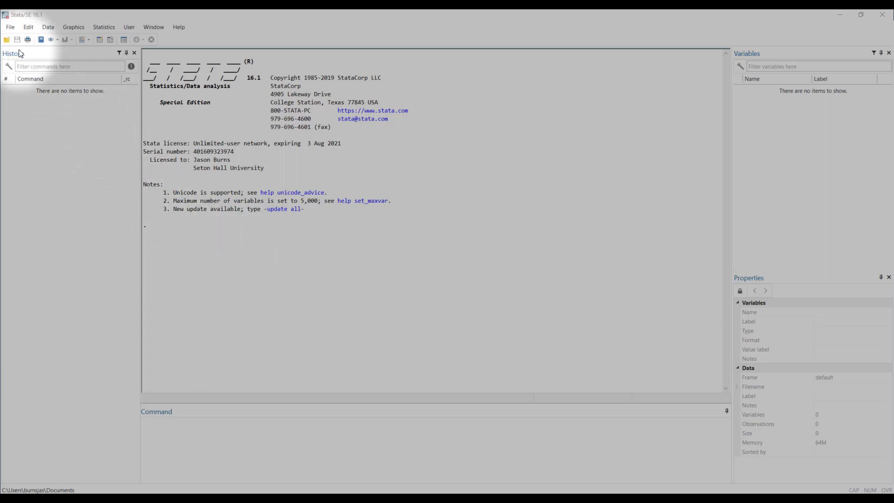
# - Start an Excel spreadsheet import and load PIACC Data from NCES.xlsx from the ELMP Data Analysis folder on the Seton Hall University OneDrive
pyautogui.click(10, 28)
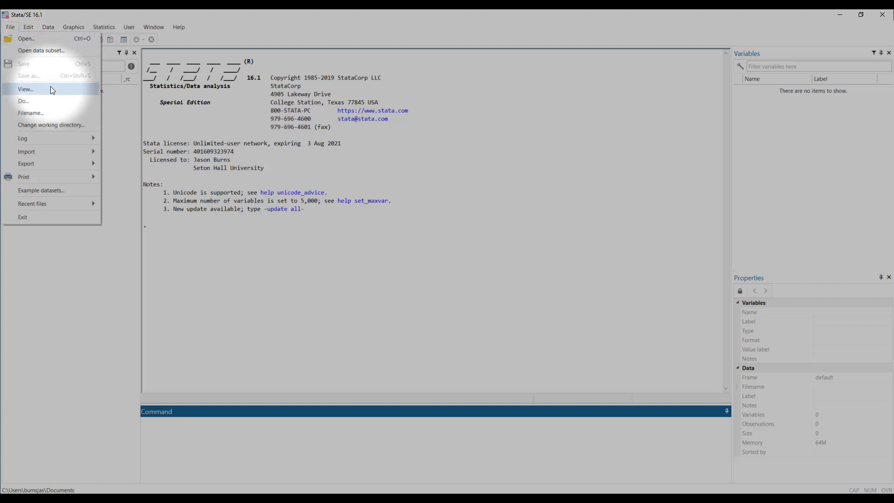
pyautogui.moveTo(68, 154)
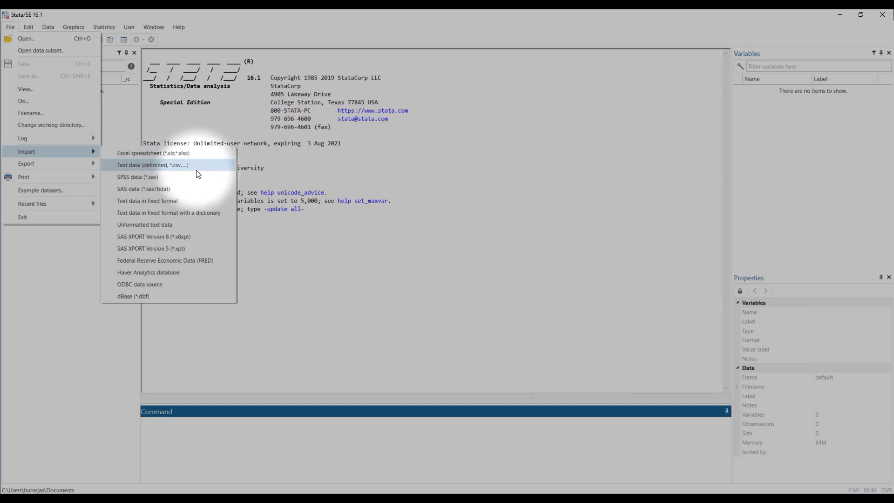
pyautogui.click(127, 154)
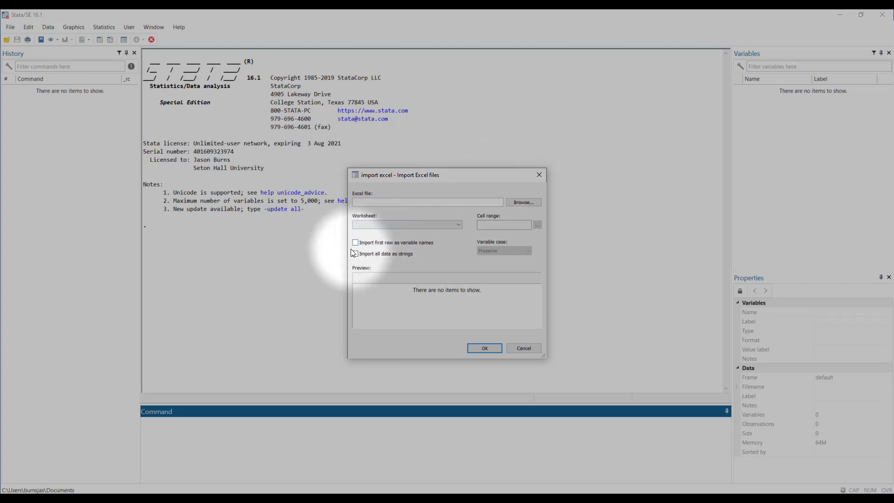
pyautogui.click(522, 202)
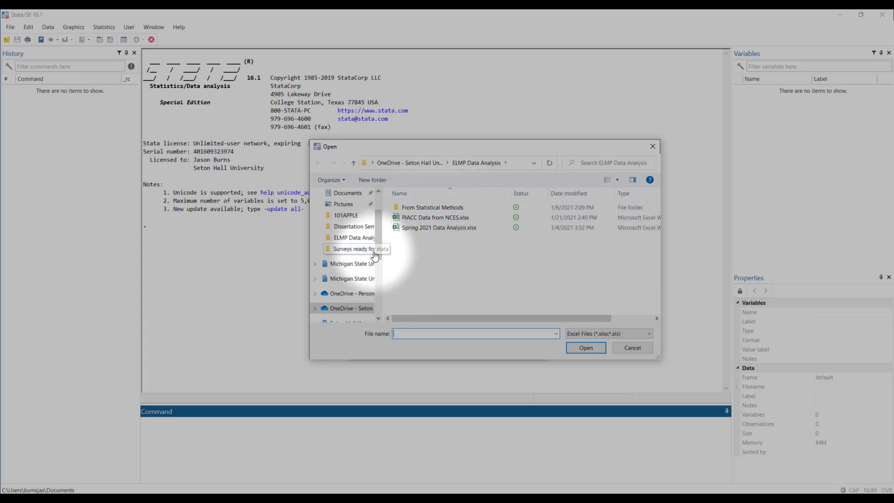
pyautogui.moveTo(378, 253); pyautogui.dragTo(394, 304)
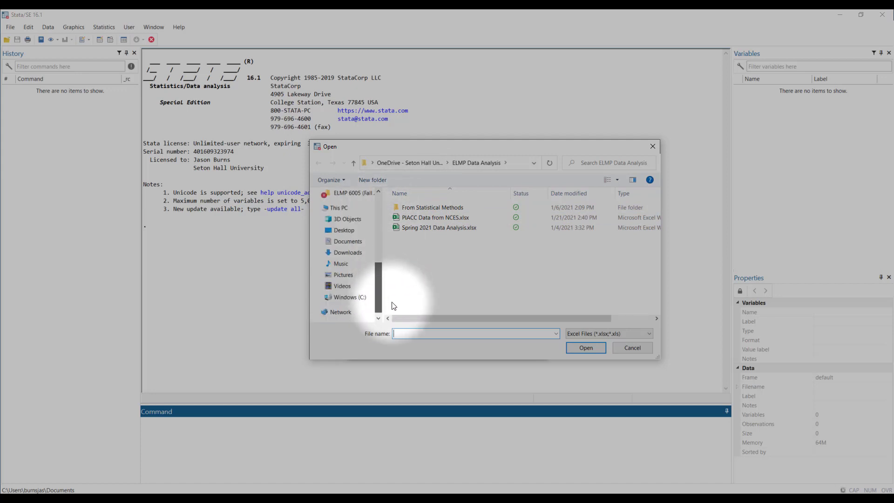
pyautogui.click(345, 300)
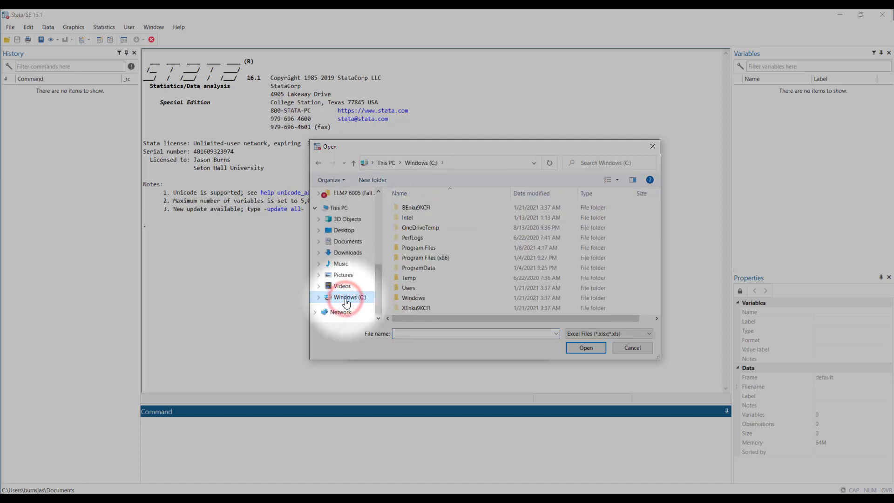
pyautogui.moveTo(378, 296); pyautogui.dragTo(377, 284)
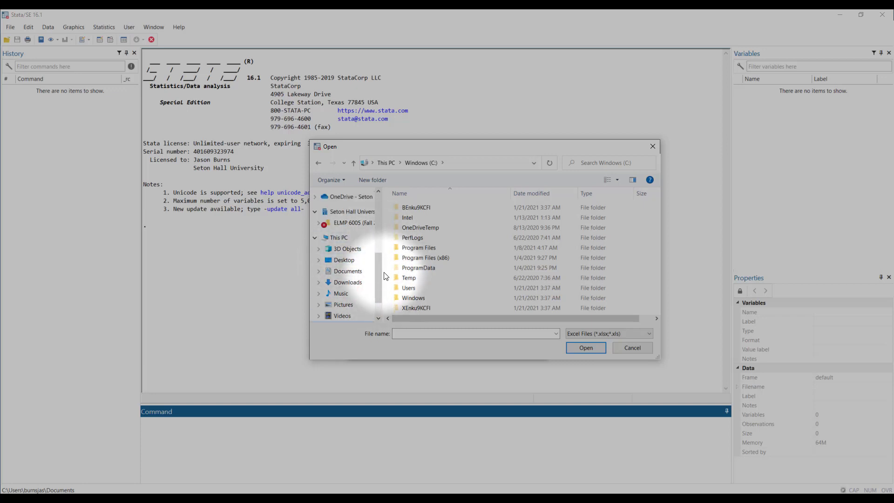
pyautogui.moveTo(378, 272); pyautogui.dragTo(378, 268)
pyautogui.click(354, 212)
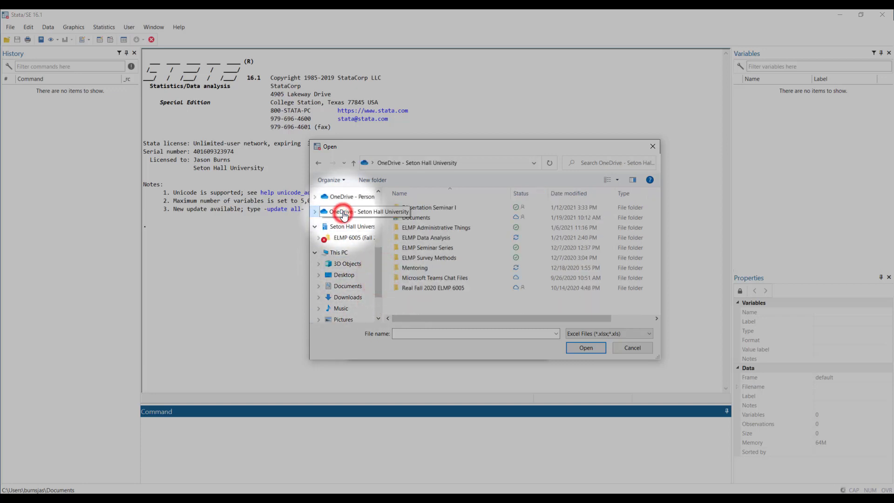
pyautogui.doubleClick(413, 238)
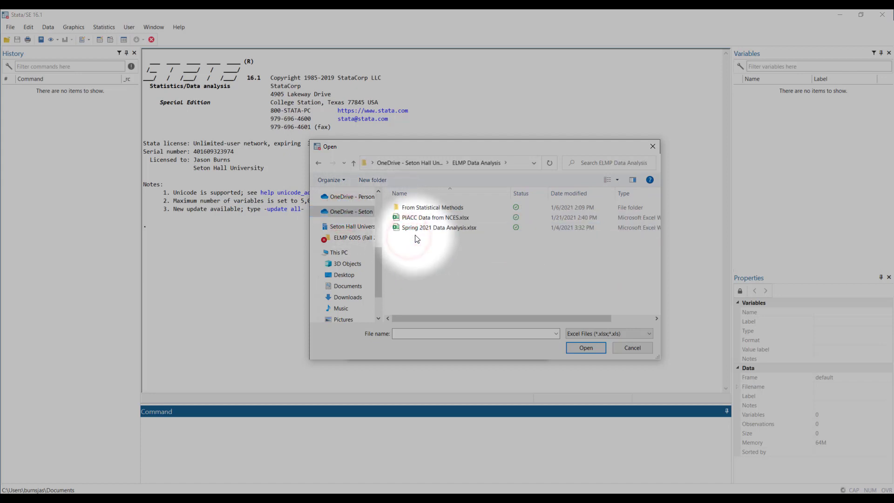
pyautogui.click(410, 219)
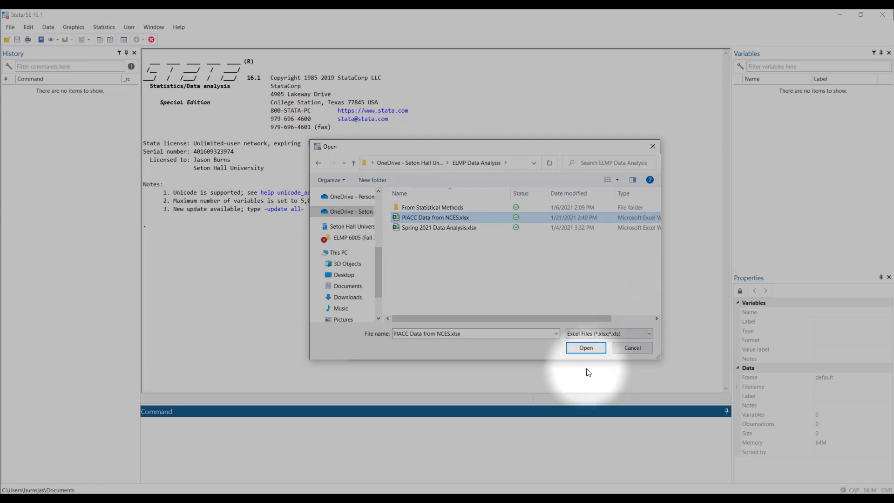
pyautogui.click(584, 348)
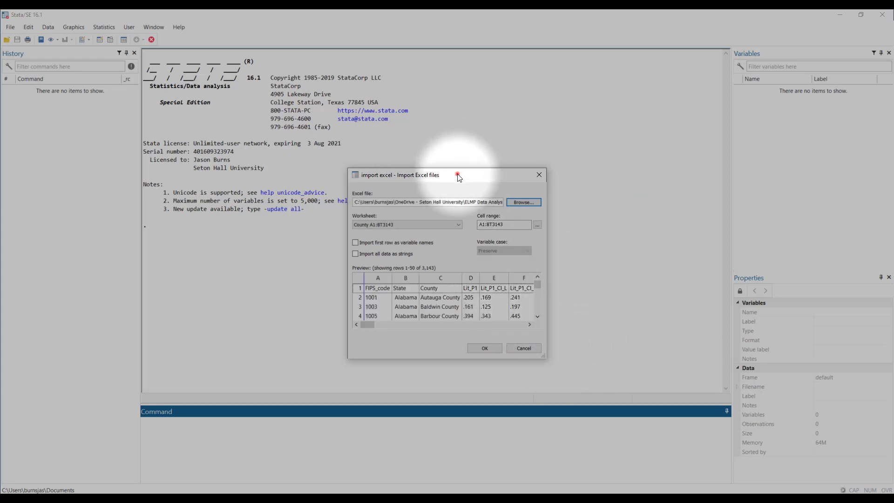
# - Enlarge the import preview and import the County A1:BT3143 worksheet with the first row as variable names
pyautogui.moveTo(456, 174); pyautogui.dragTo(389, 148)
pyautogui.moveTo(474, 328); pyautogui.dragTo(667, 418)
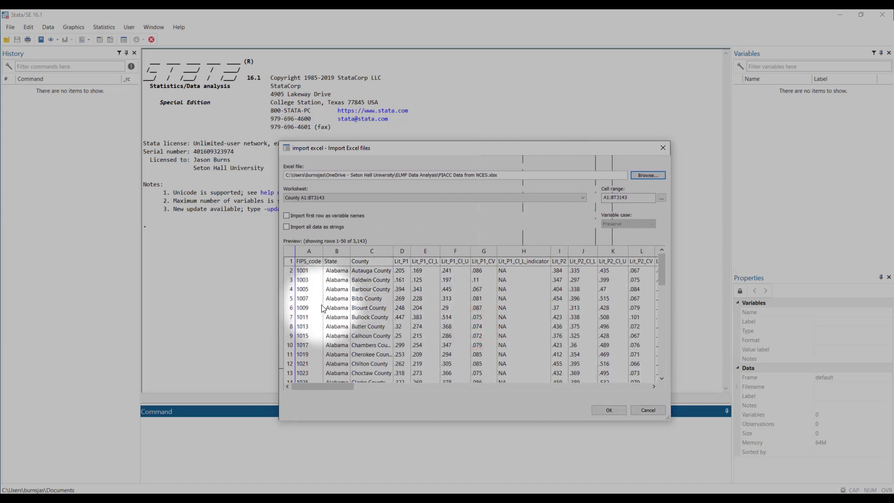
pyautogui.click(299, 387)
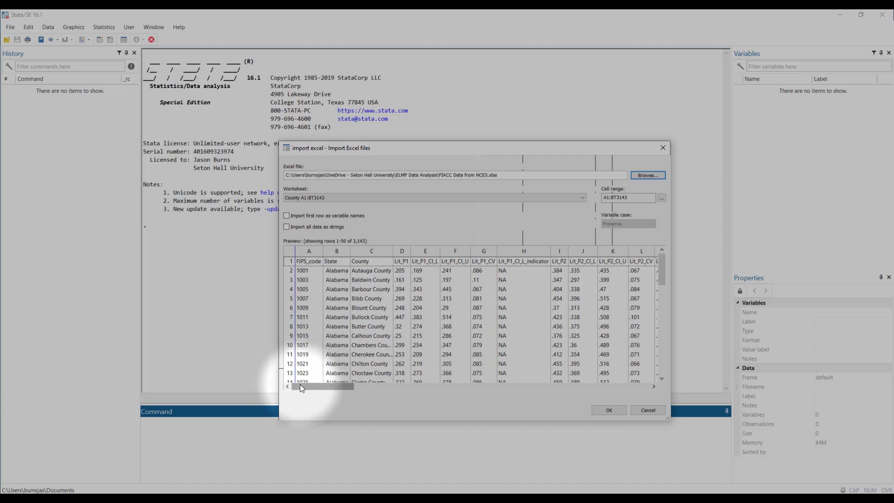
pyautogui.moveTo(570, 149); pyautogui.dragTo(554, 108)
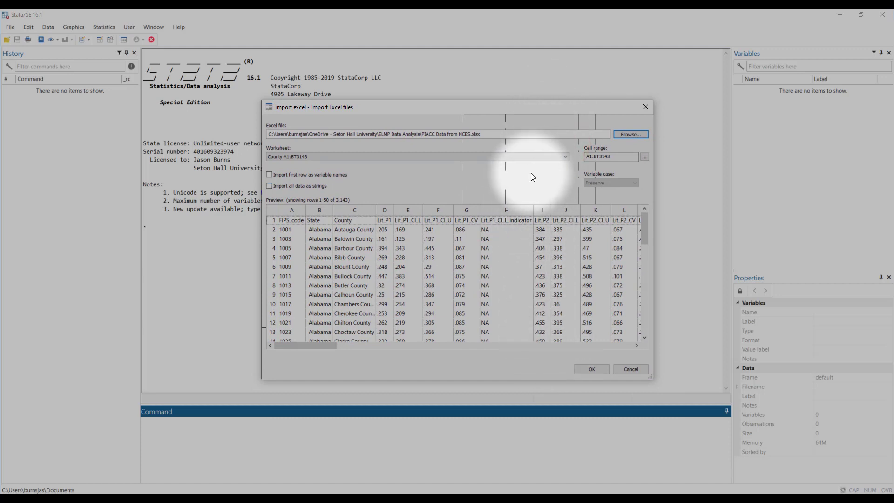
pyautogui.click(565, 158)
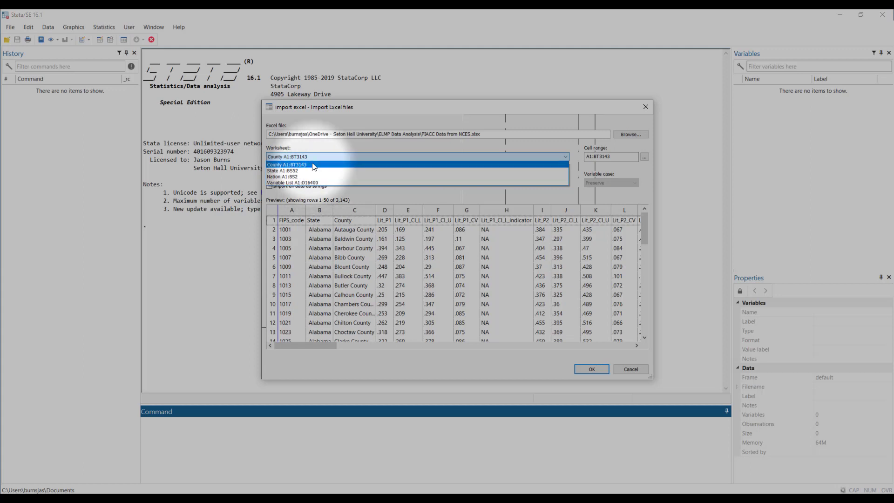
pyautogui.click(300, 166)
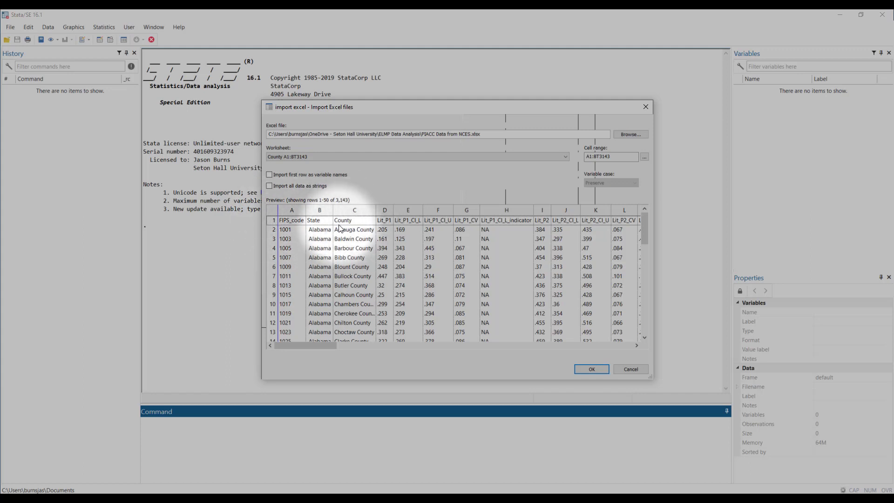
pyautogui.click(269, 175)
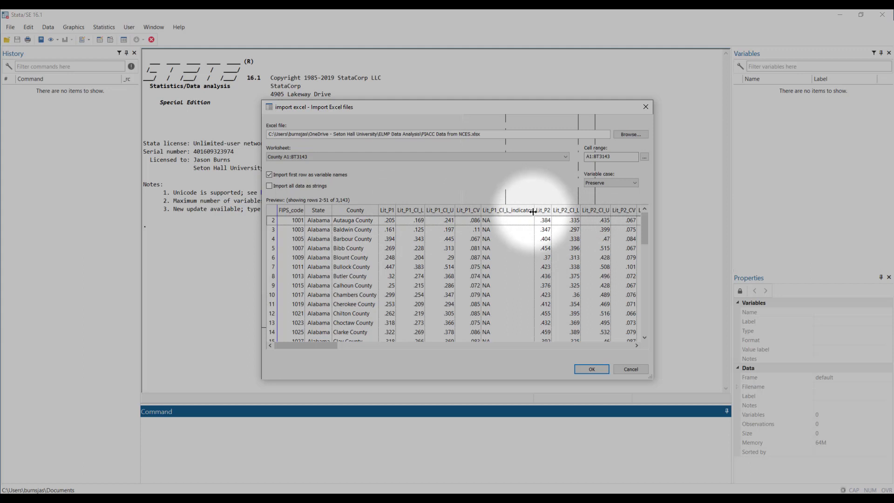
pyautogui.click(591, 369)
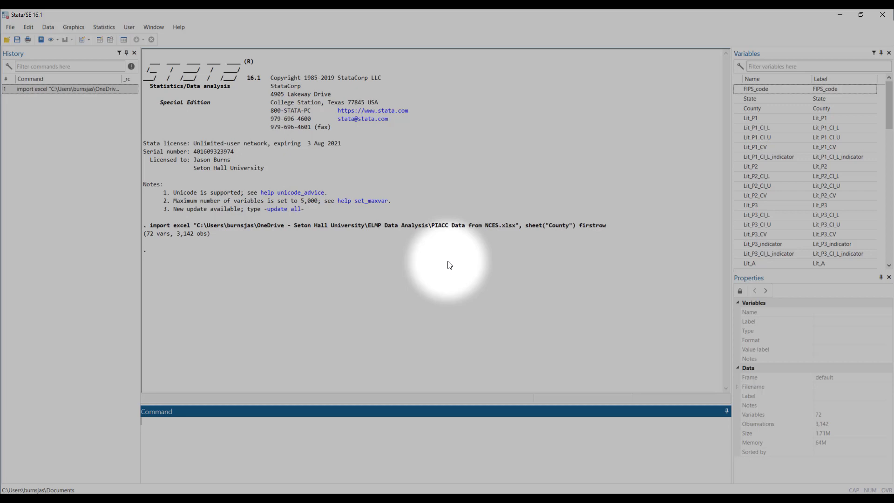
# - Select the executed import excel command in the results and run clear to remove the dataset from memory
pyautogui.click(150, 226)
pyautogui.moveTo(153, 228); pyautogui.dragTo(605, 227)
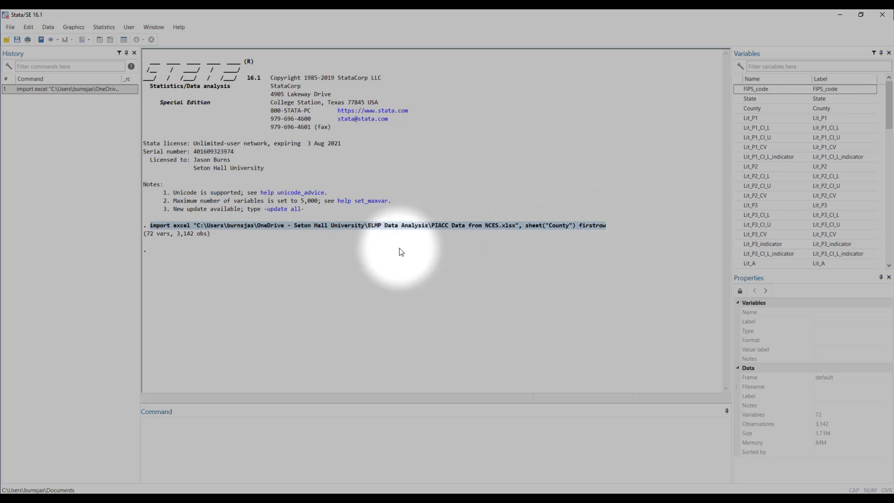
pyautogui.click(221, 445)
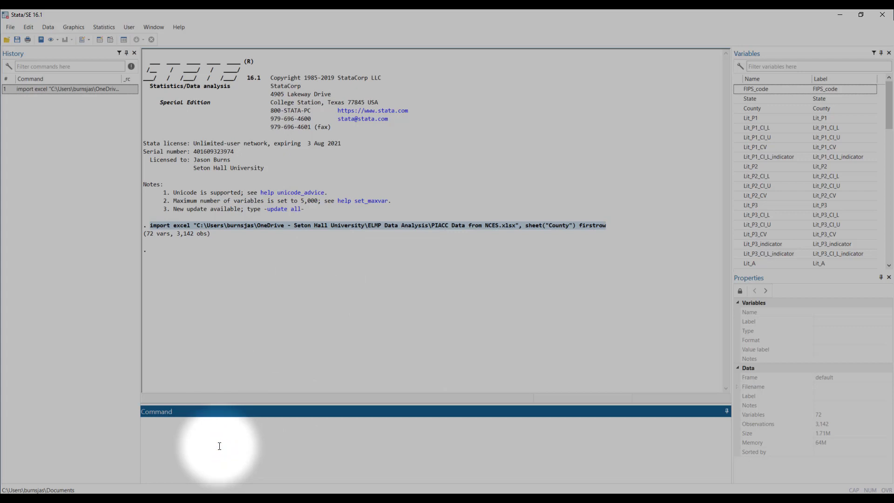
pyautogui.click(220, 442)
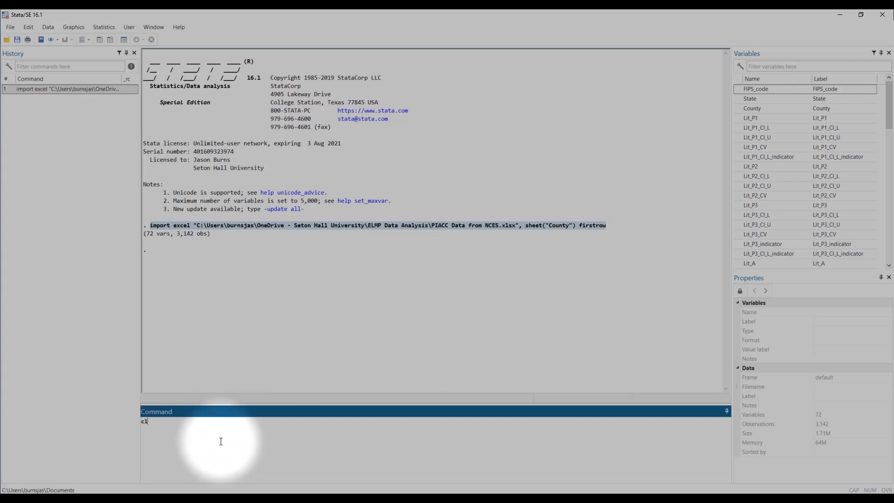
pyautogui.press('Return')
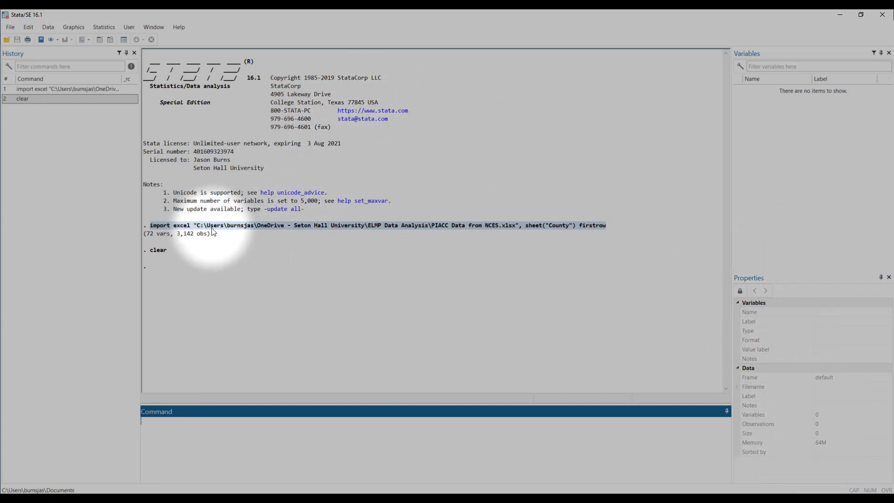
# - Copy the selected import excel command from the results into the command line and run it to reload the County sheet
pyautogui.rightClick(158, 231)
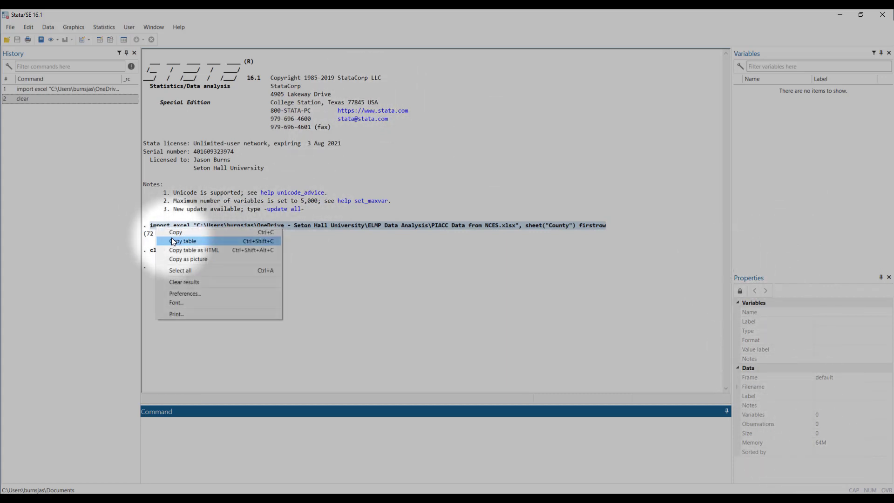
pyautogui.click(171, 237)
pyautogui.click(199, 439)
pyautogui.rightClick(203, 443)
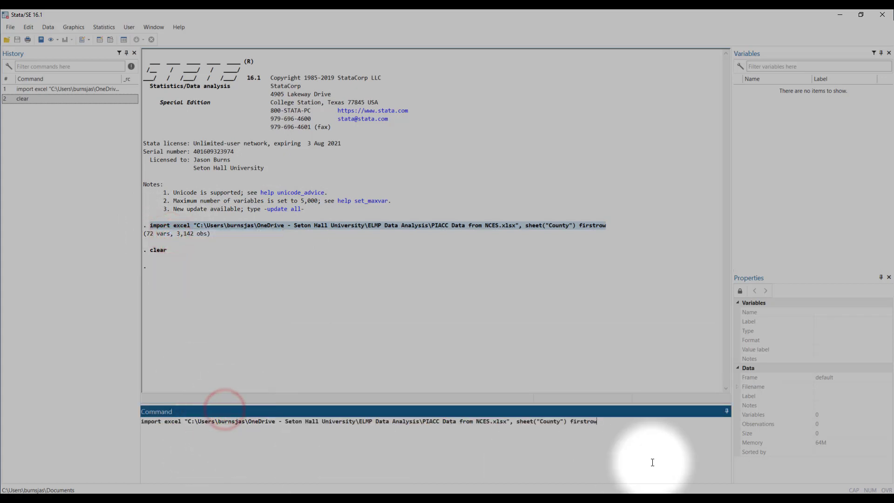
pyautogui.press('Return')
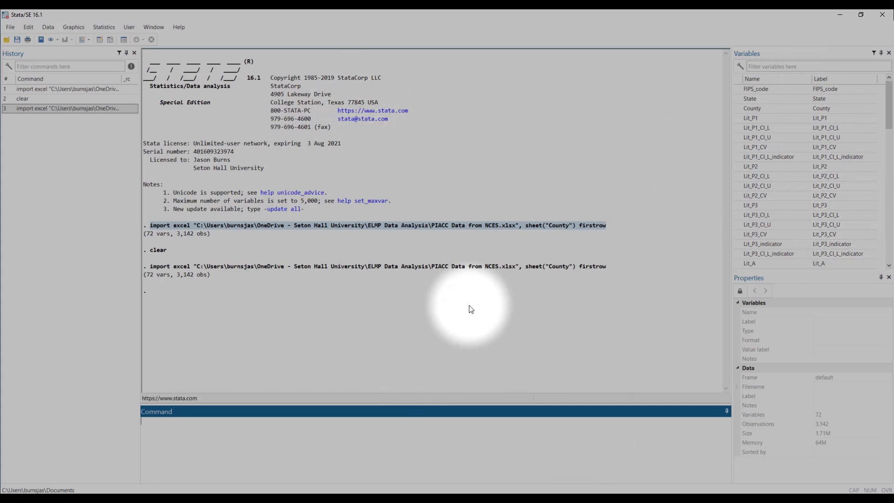
# - Run clear again to empty the reloaded County data from memory
pyautogui.click(336, 432)
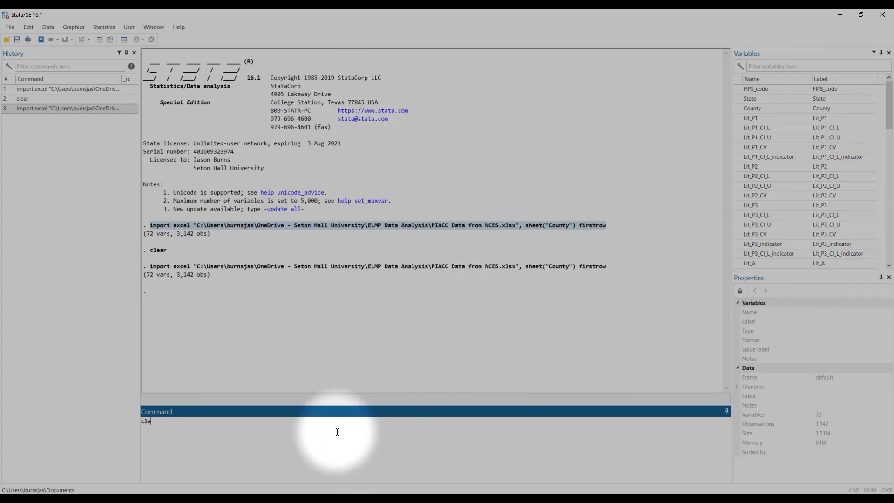
pyautogui.write('clear')
pyautogui.press('Return')
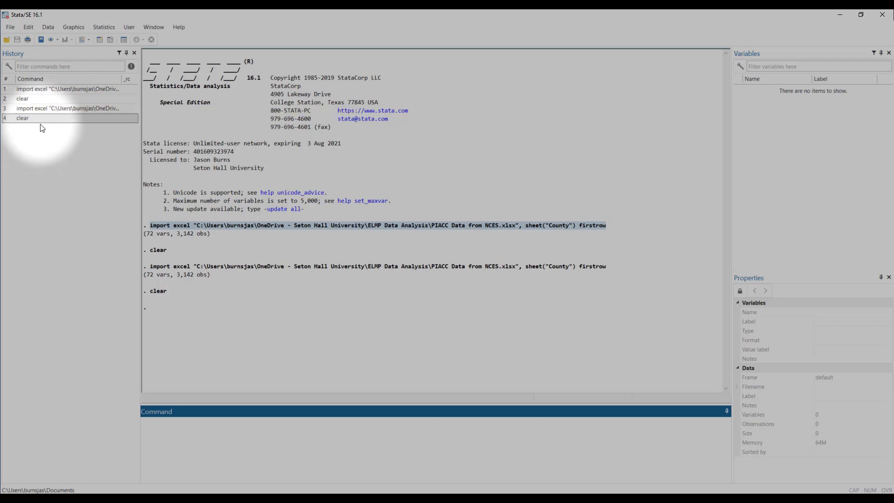
# - Recall the first import excel command from the command history and run it to import the County sheet
pyautogui.click(41, 92)
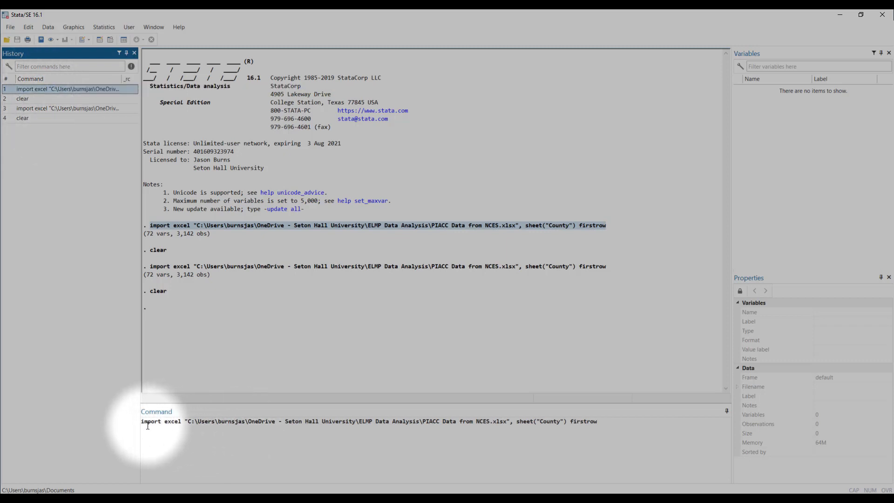
pyautogui.click(675, 438)
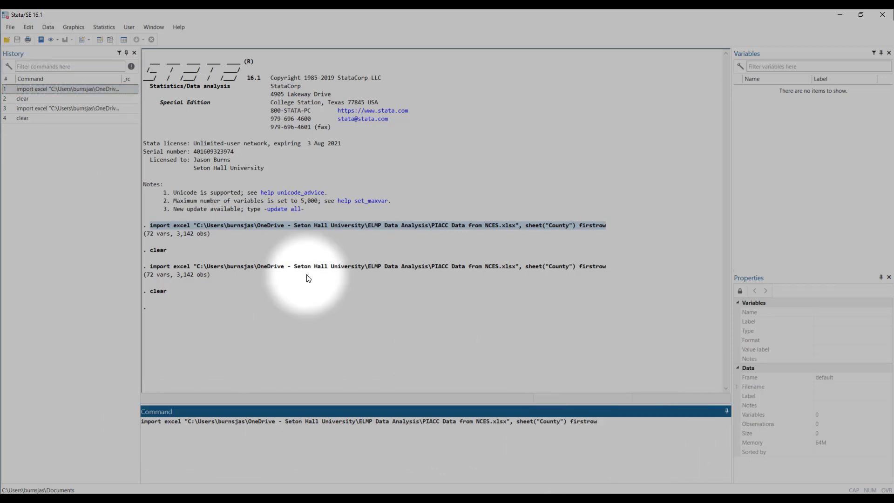
pyautogui.click(33, 90)
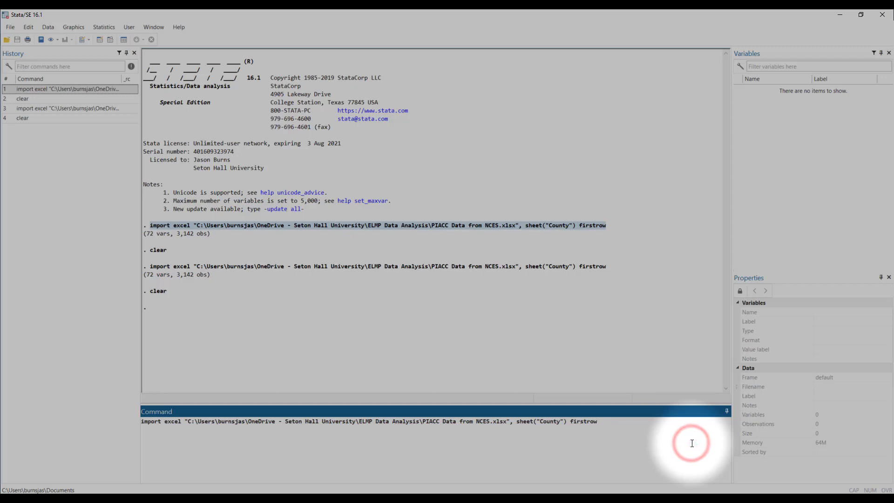
pyautogui.press('Return')
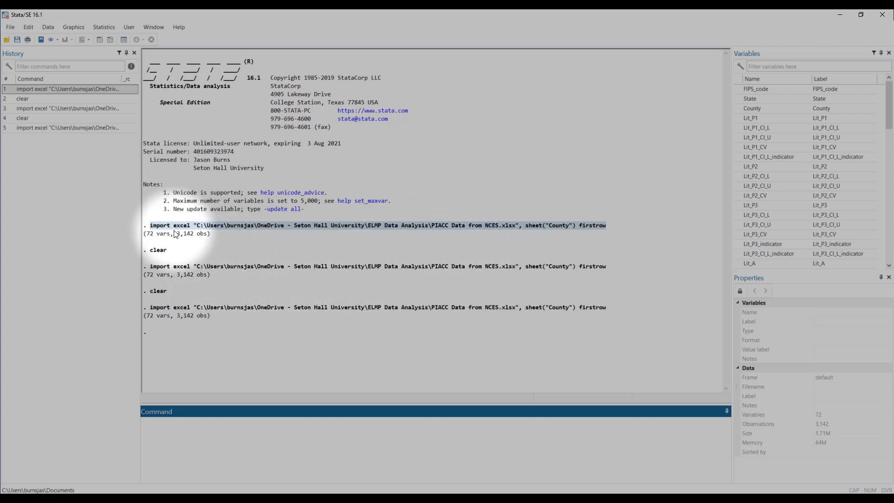
# - Save the imported County data as a Stata dataset named PIACC Data from NCES in the ELMP Data Analysis folder
pyautogui.click(10, 27)
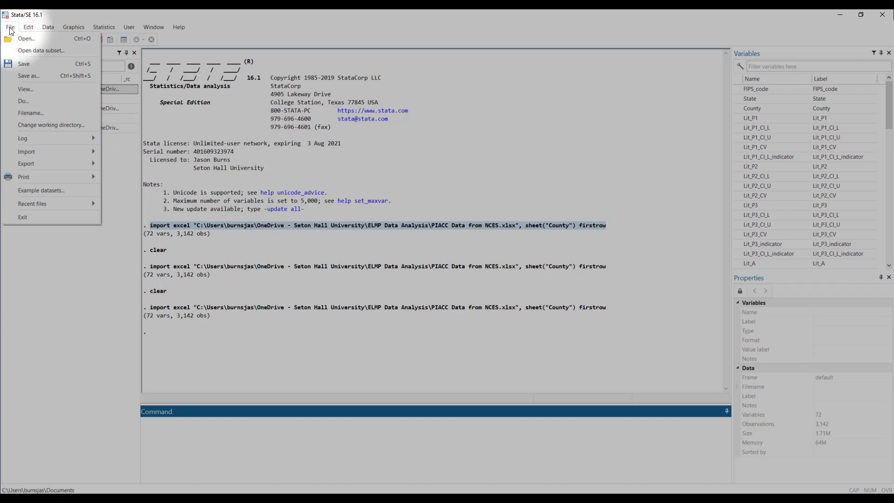
pyautogui.click(23, 63)
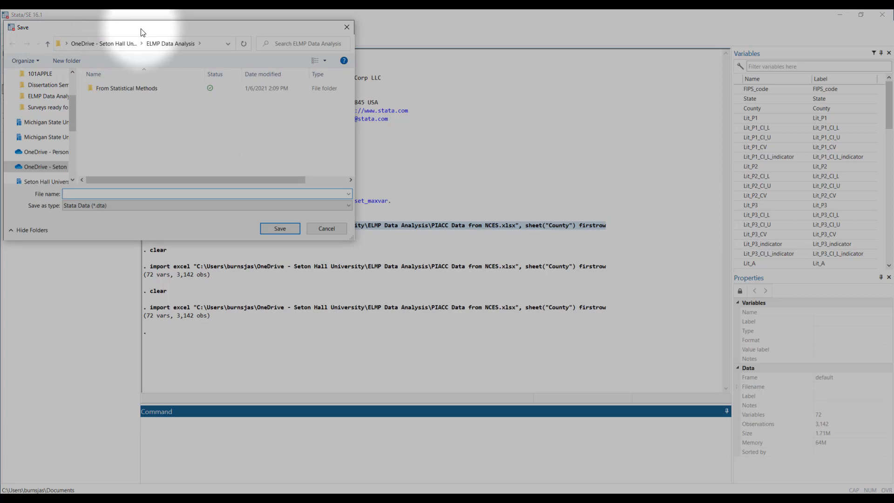
pyautogui.click(95, 195)
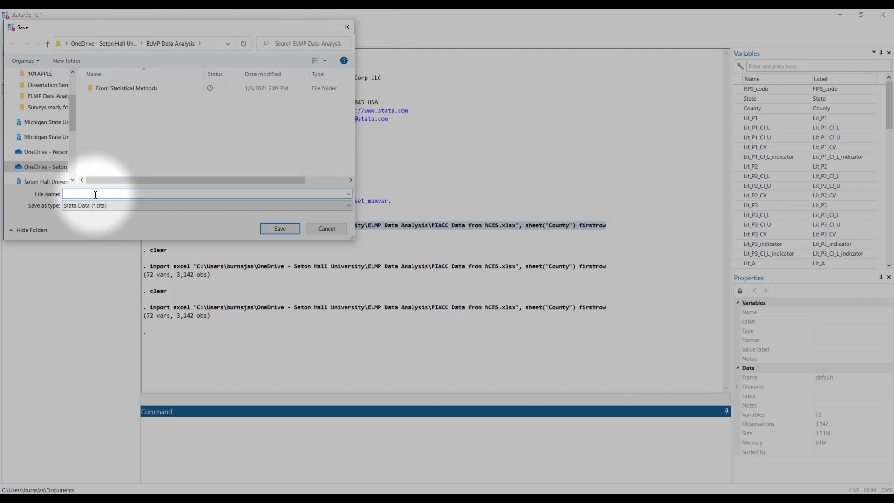
pyautogui.write('PIACC')
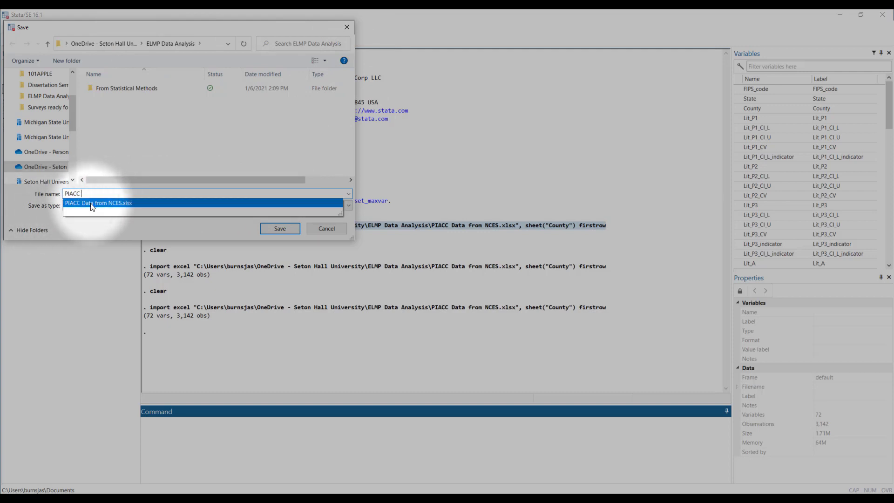
pyautogui.click(92, 204)
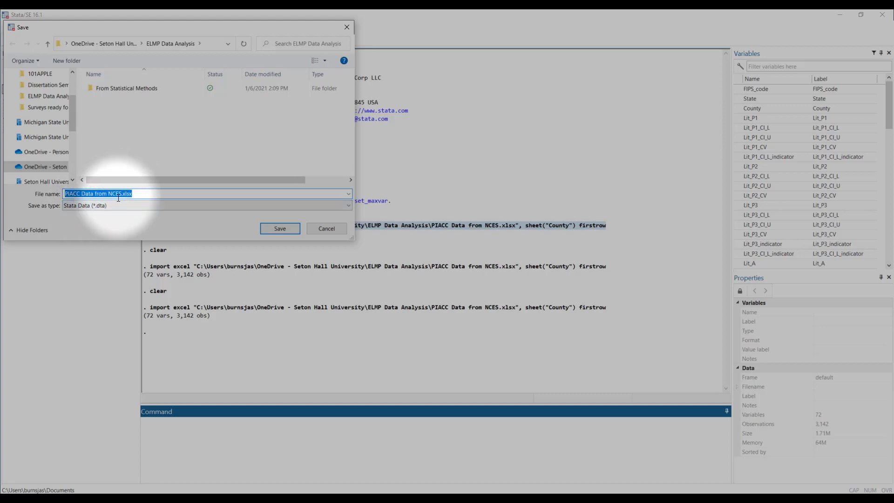
pyautogui.click(139, 194)
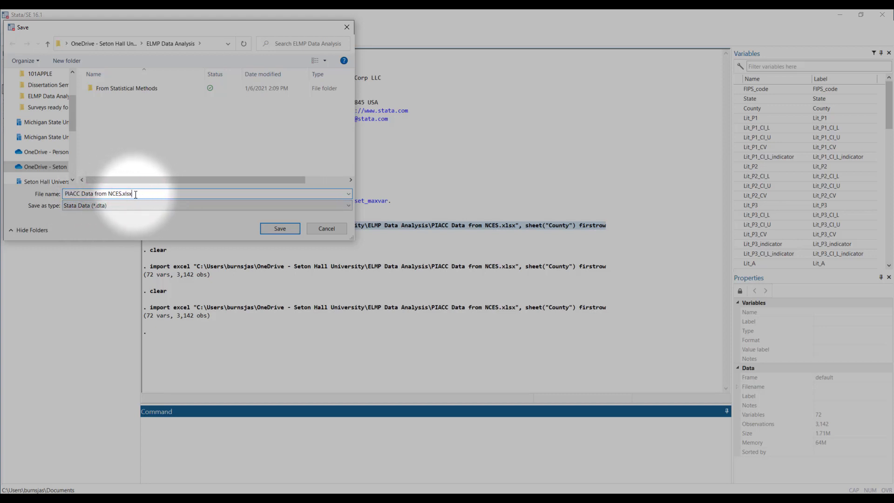
pyautogui.press('BackSpace')
pyautogui.press('BackSpace')
pyautogui.press('BackSpace')
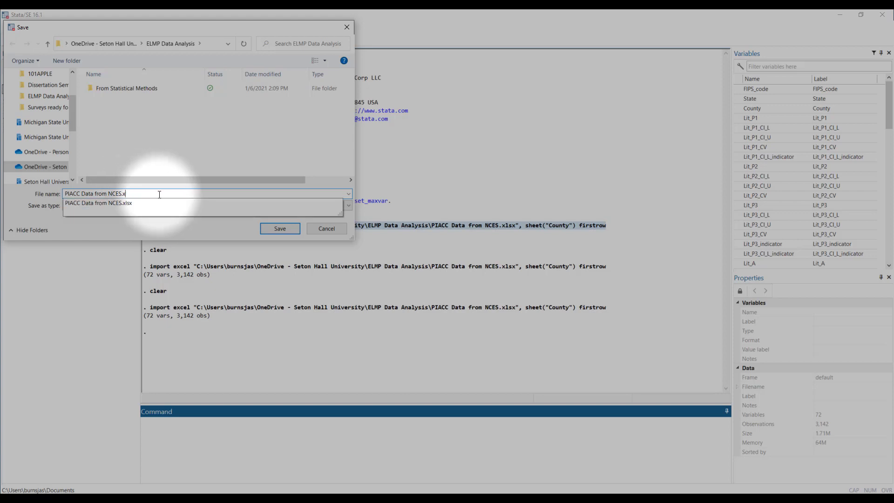
pyautogui.click(177, 238)
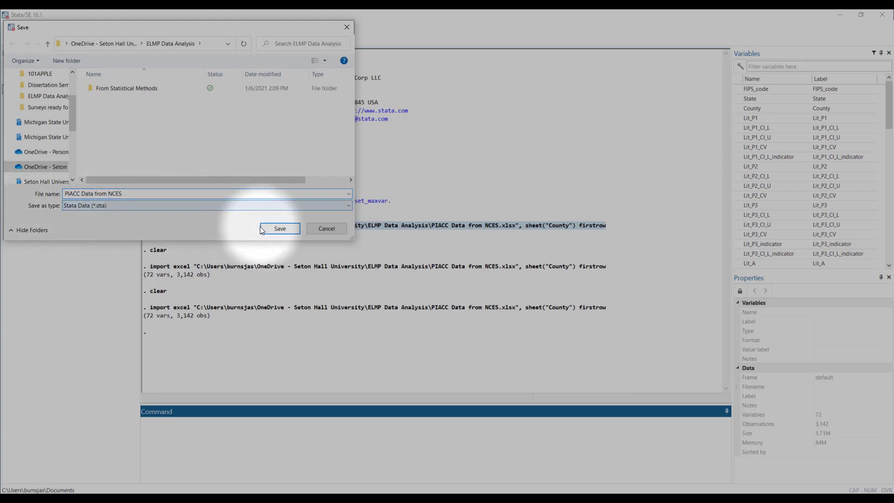
pyautogui.click(277, 230)
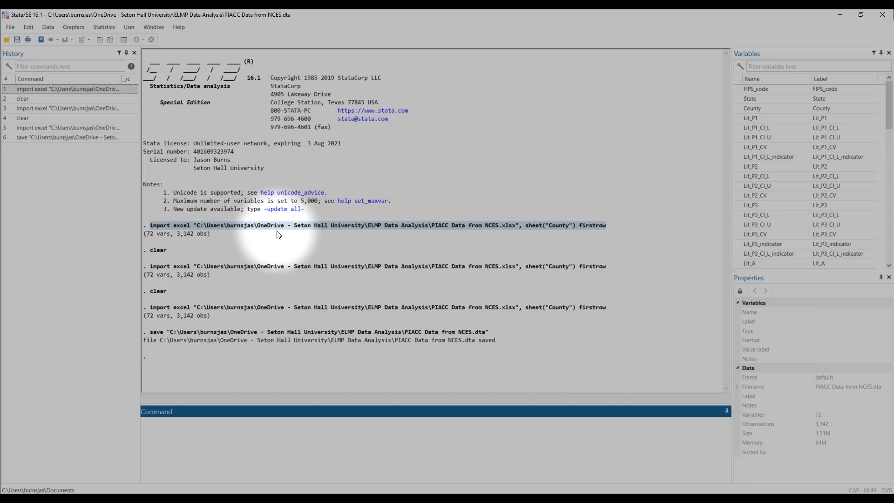
# - Run clear to remove the saved PIACC dataset from memory
pyautogui.click(193, 446)
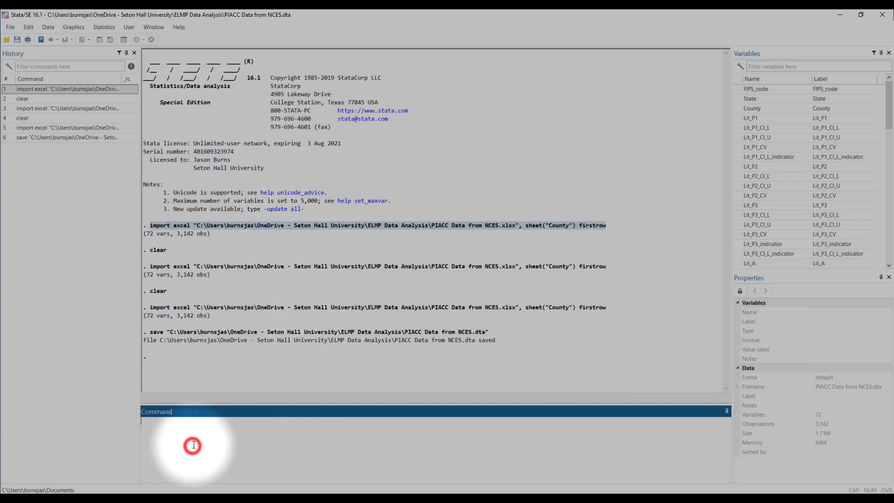
pyautogui.write('clear')
pyautogui.press('Return')
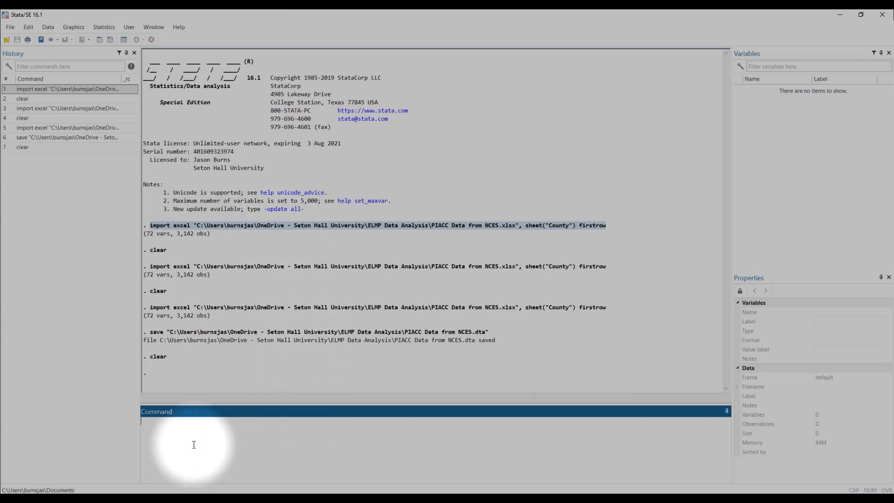
# - Open the saved dataset PIACC Data from NCES.dta from the ELMP Data Analysis folder
pyautogui.click(10, 27)
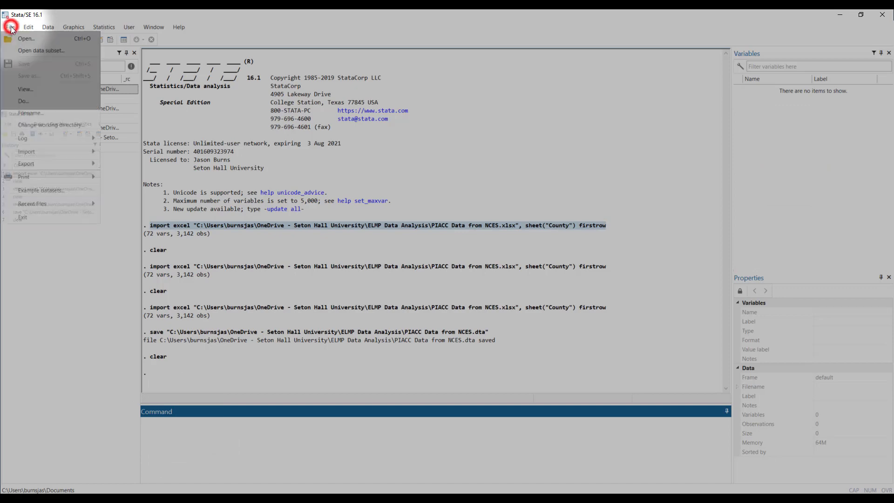
pyautogui.click(23, 39)
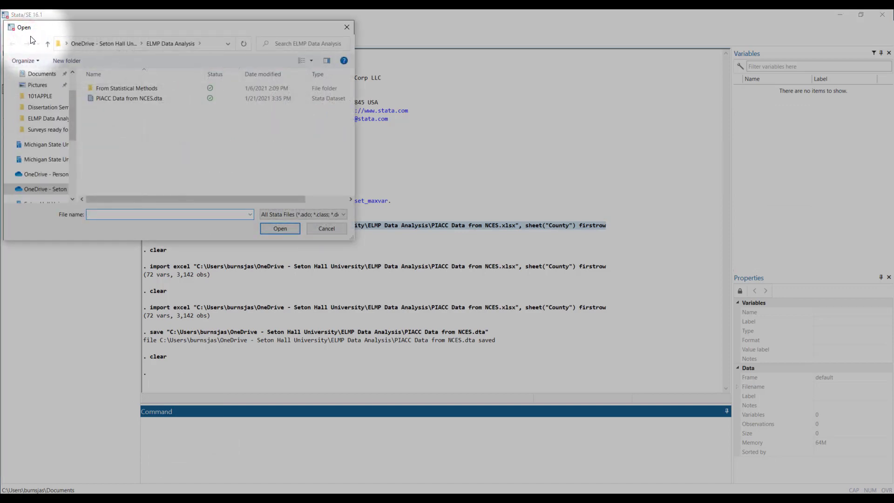
pyautogui.click(114, 98)
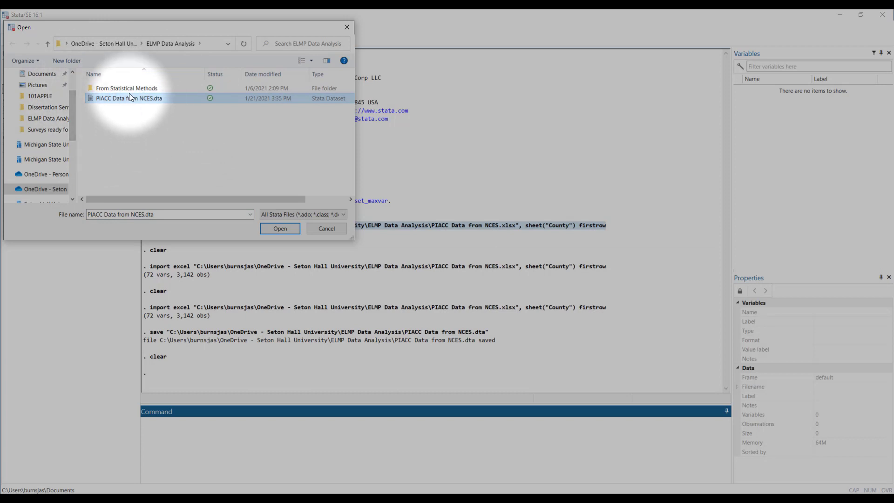
pyautogui.click(279, 228)
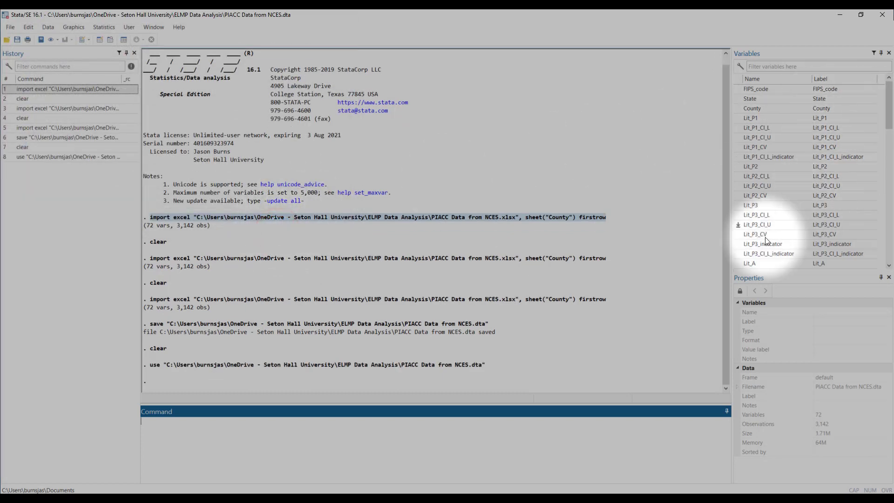